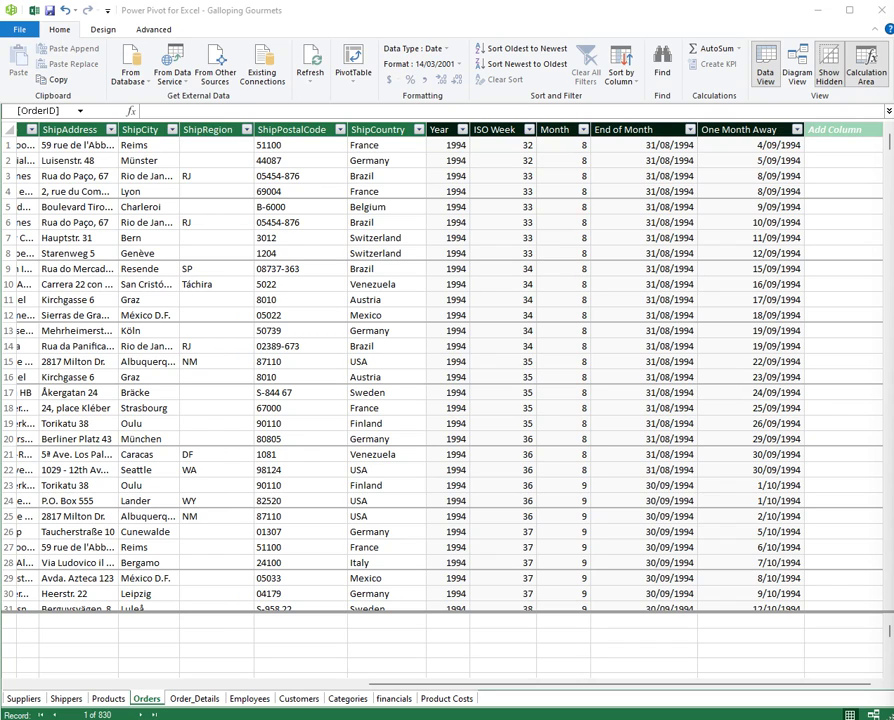
- Move the Orders table between Employees and Customers in the table order and open the Customers table
drag(146, 698, 305, 708)
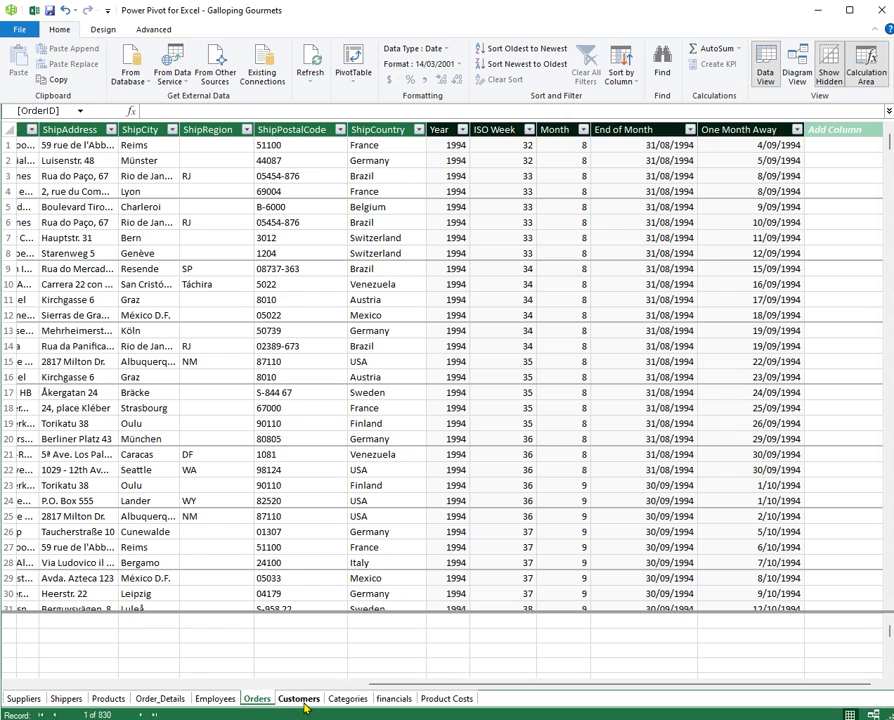
click(305, 705)
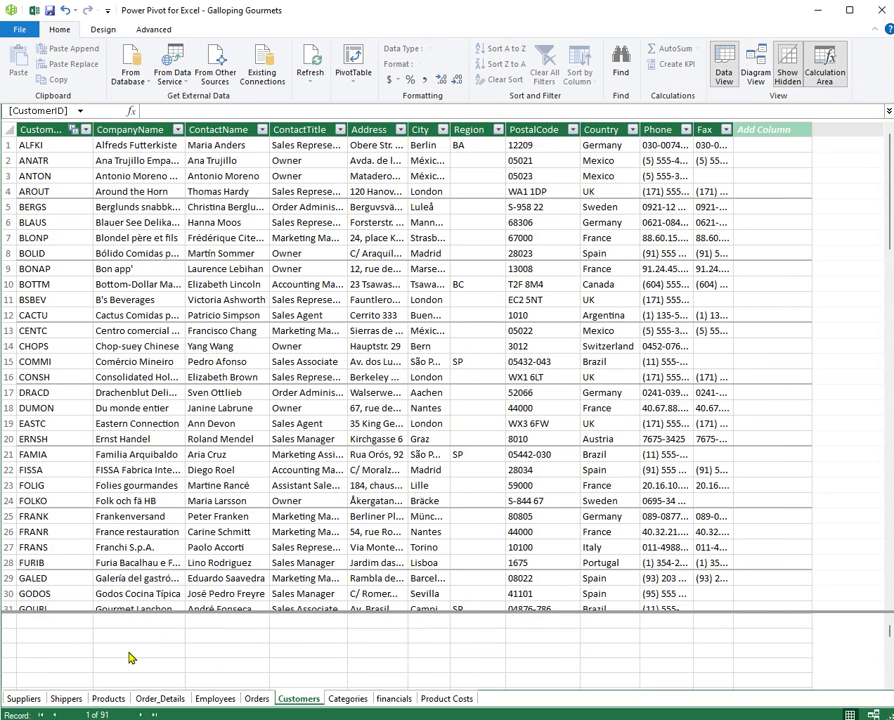
- Hide the calculation area of the Customers table and show it again
right_click(305, 705)
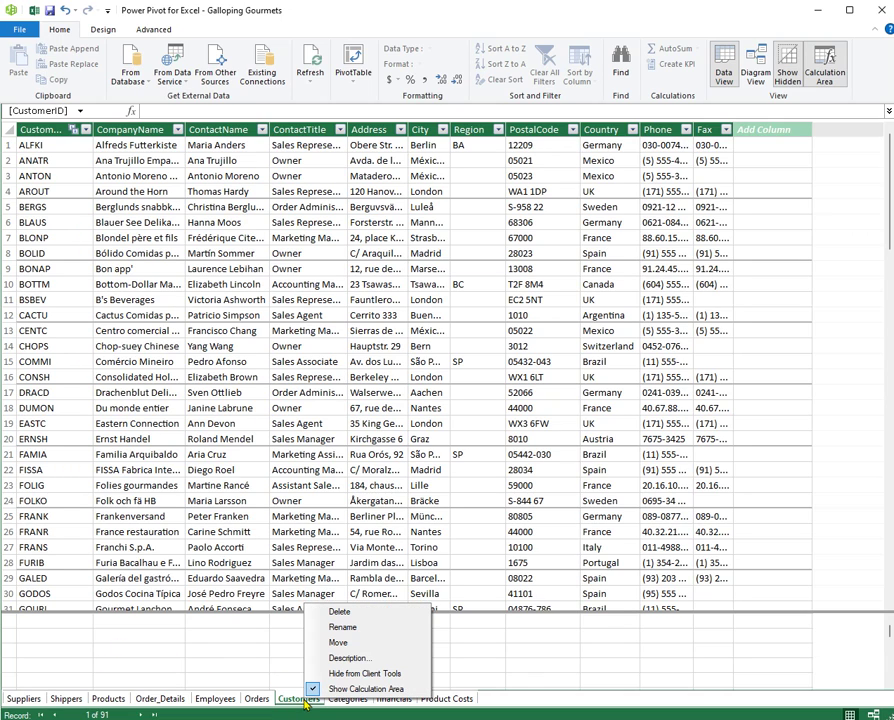
click(372, 690)
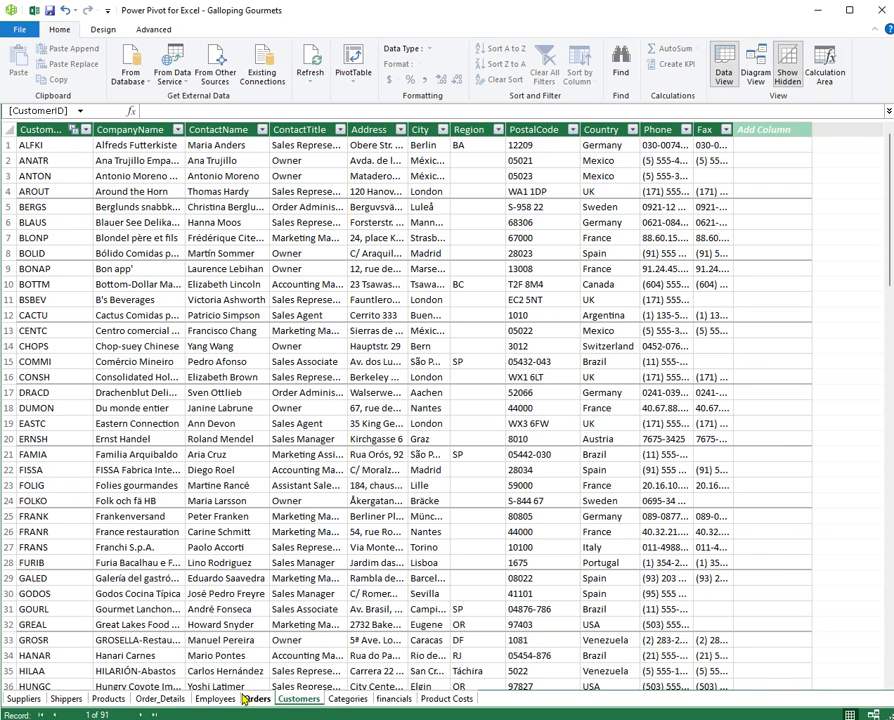
right_click(308, 702)
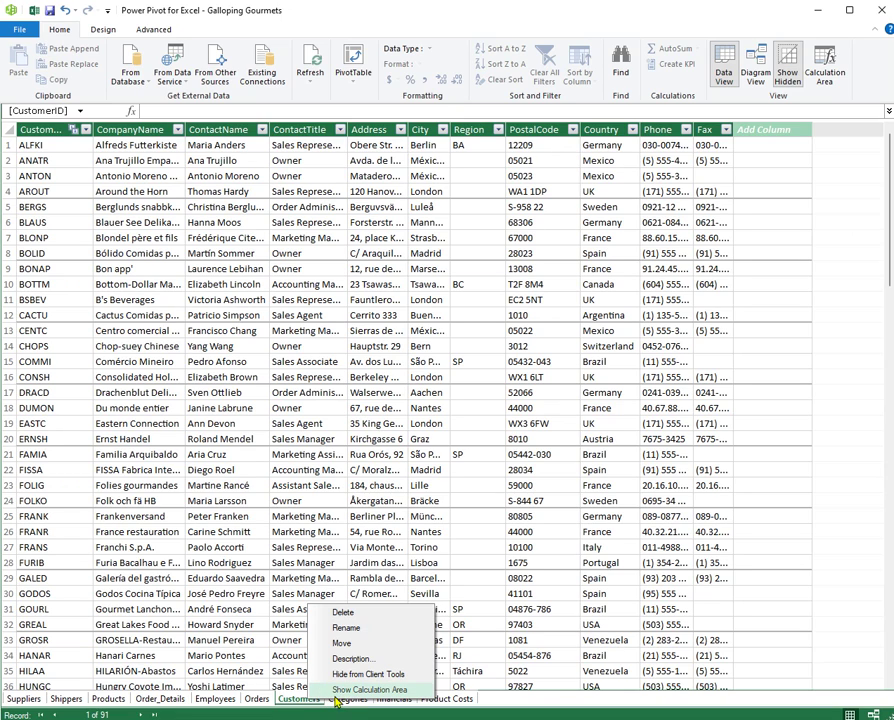
click(345, 690)
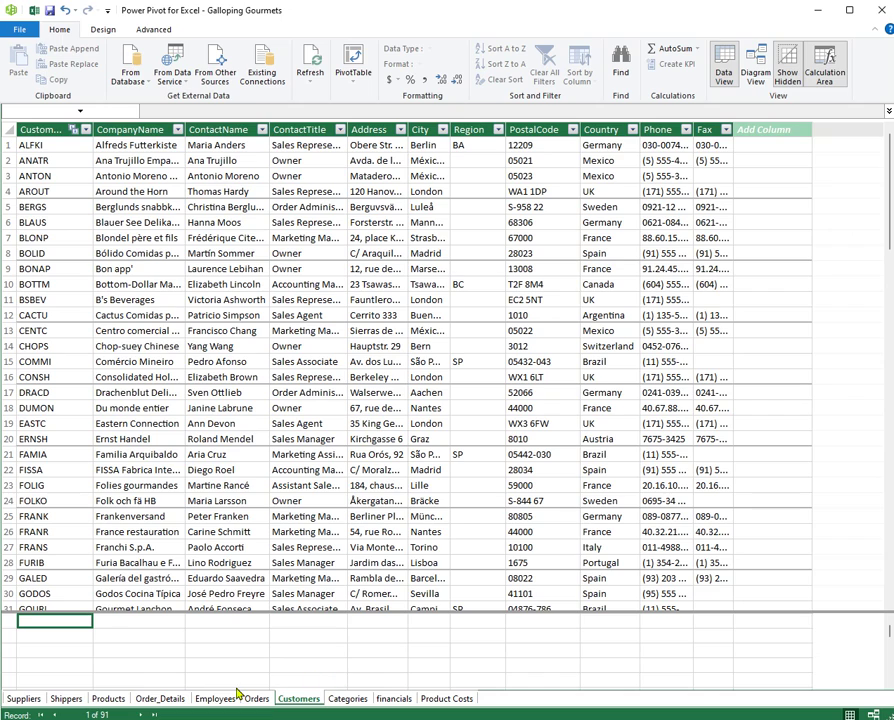
- Select the first calculation-area cell under the CustomerID column and enlarge the calculation area slightly
click(130, 623)
click(243, 628)
click(318, 634)
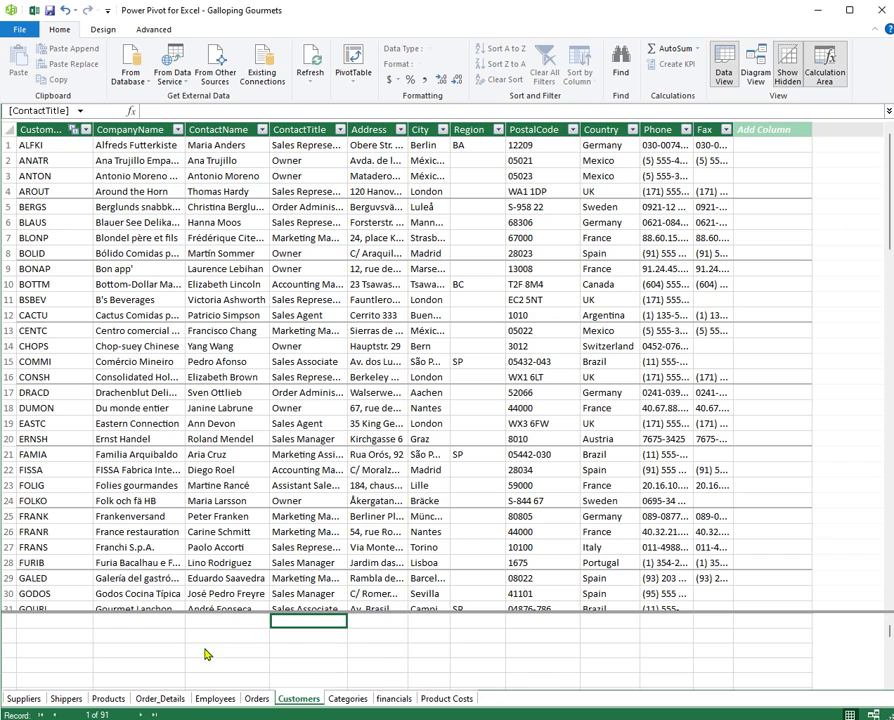
click(62, 628)
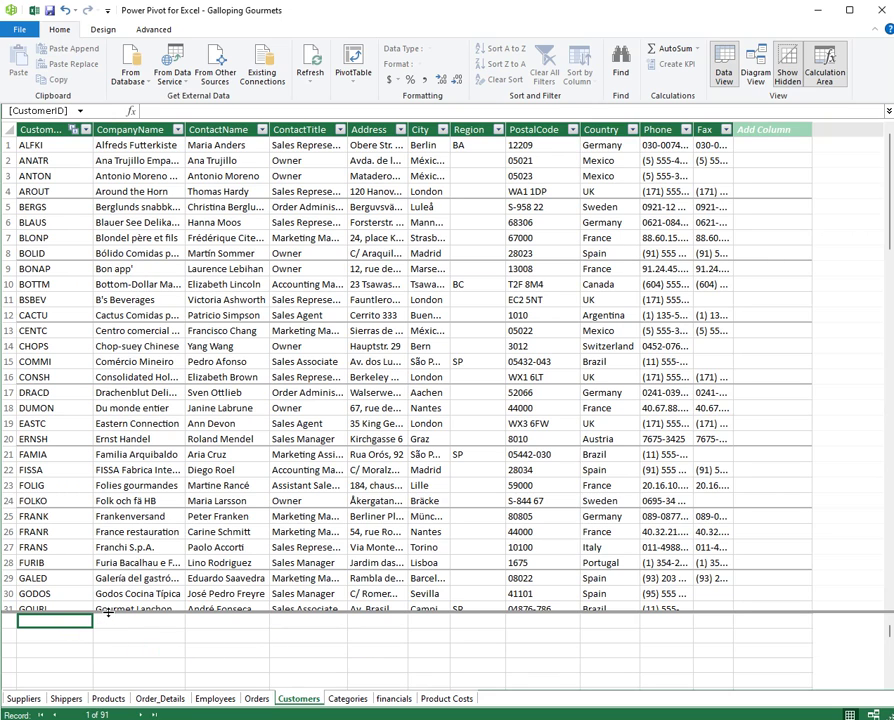
drag(110, 611, 146, 596)
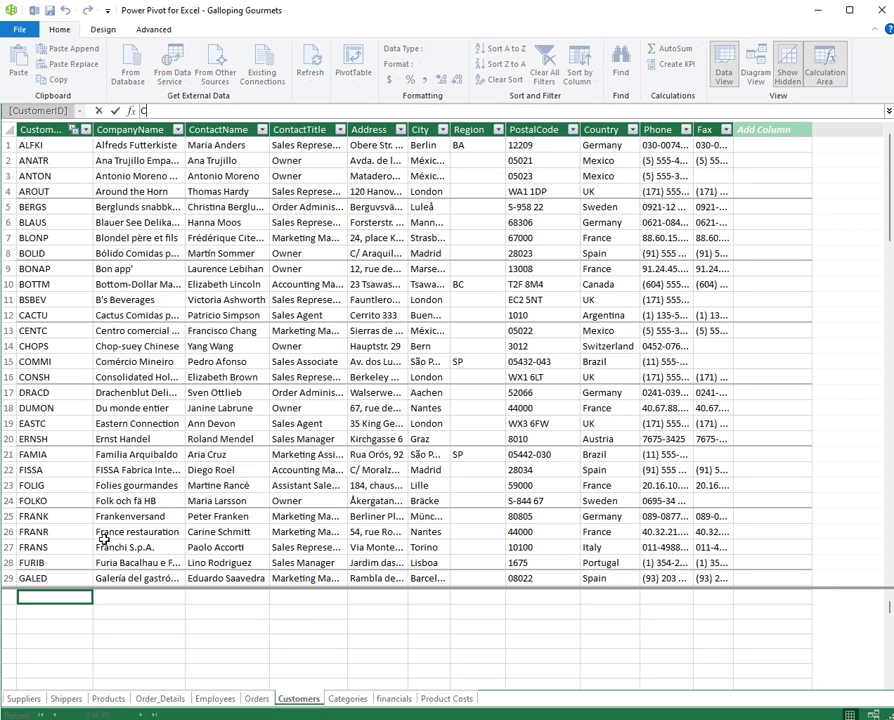
- Create the measure Customer Number:=DISTINCTCOUNT([CustomerID]) and widen the CustomerID column until the measure's result is readable
text(Customer Num)
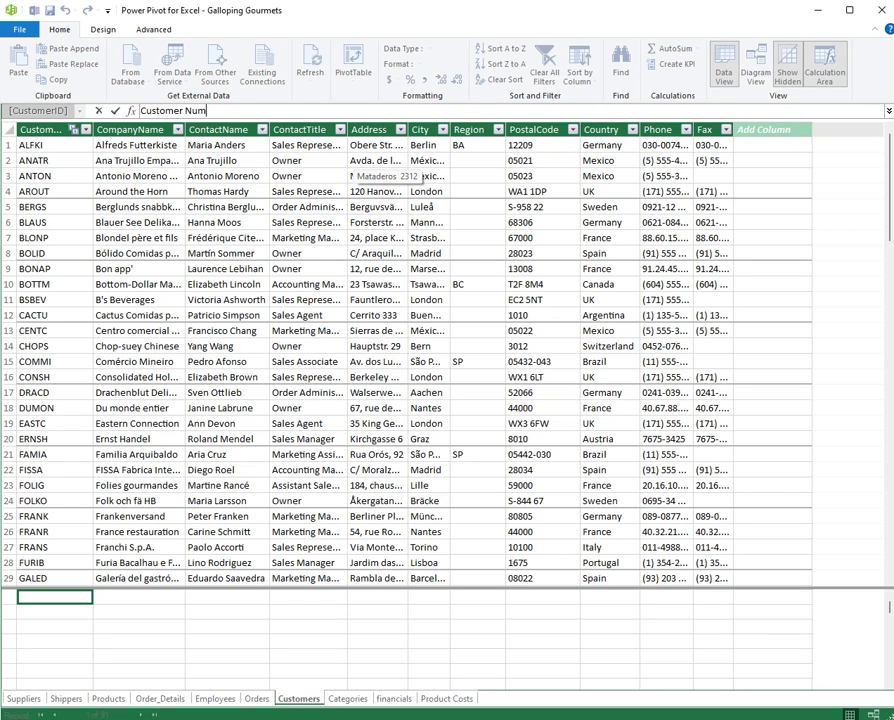
text(ber:=)
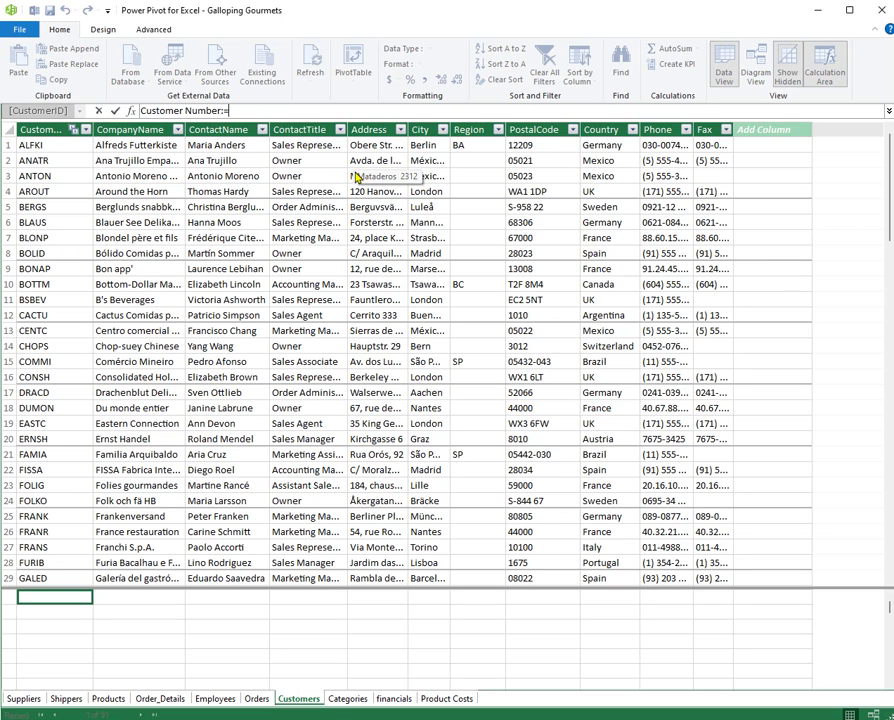
text(d)
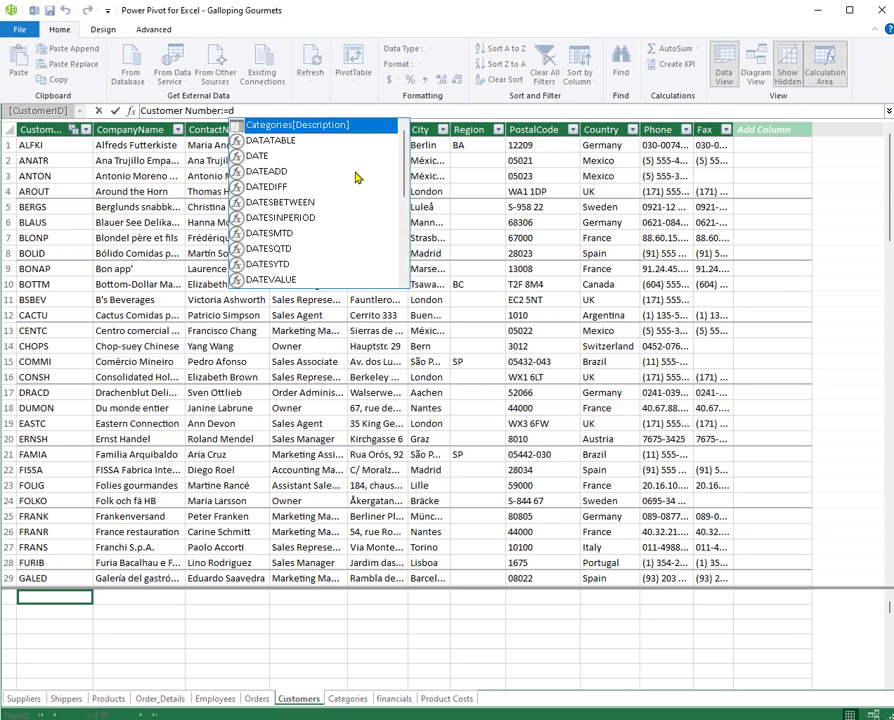
text(is)
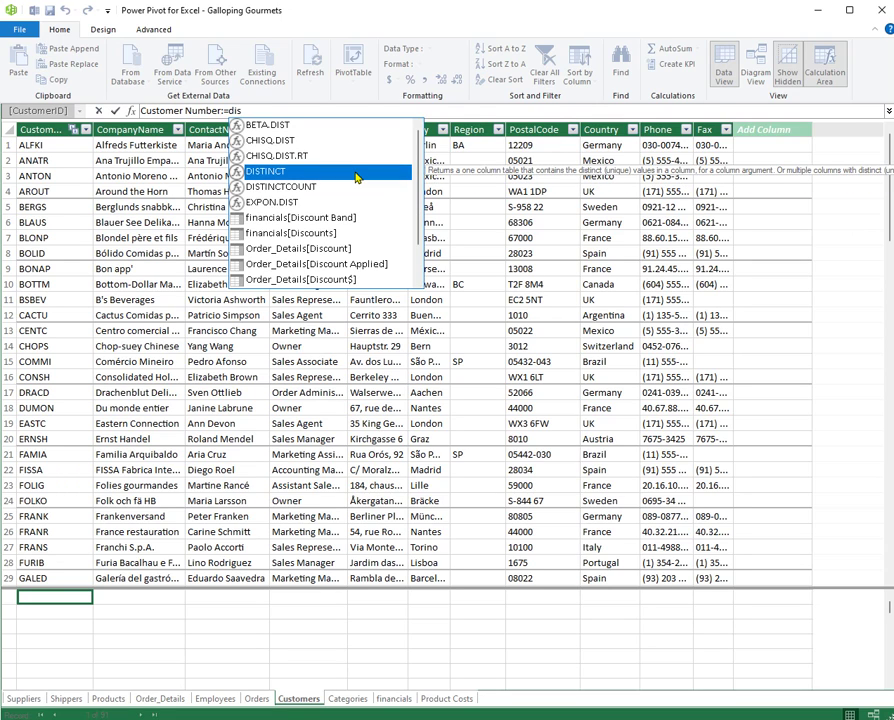
click(317, 192)
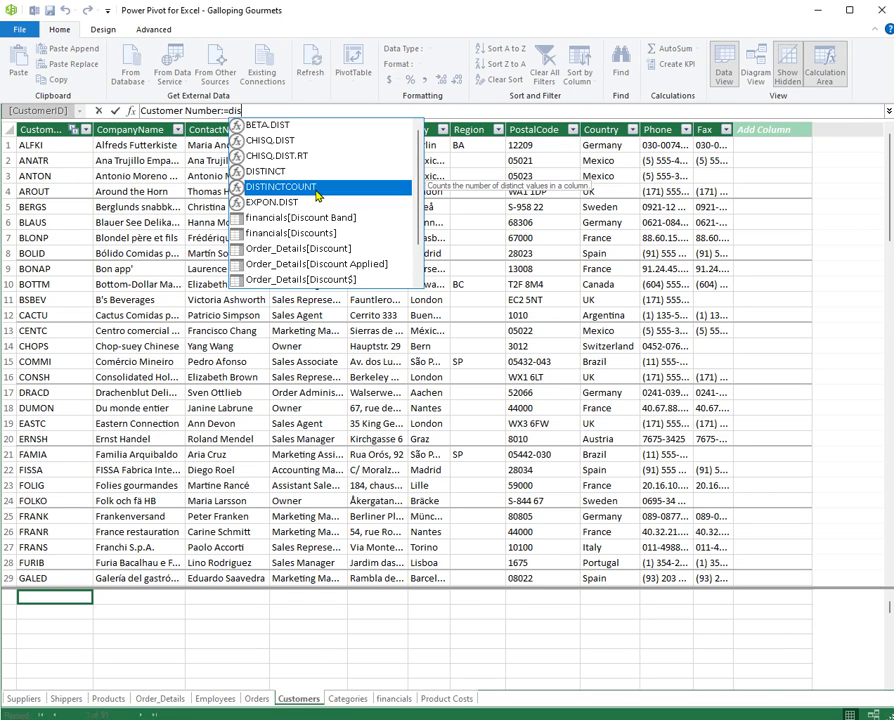
double_click(316, 195)
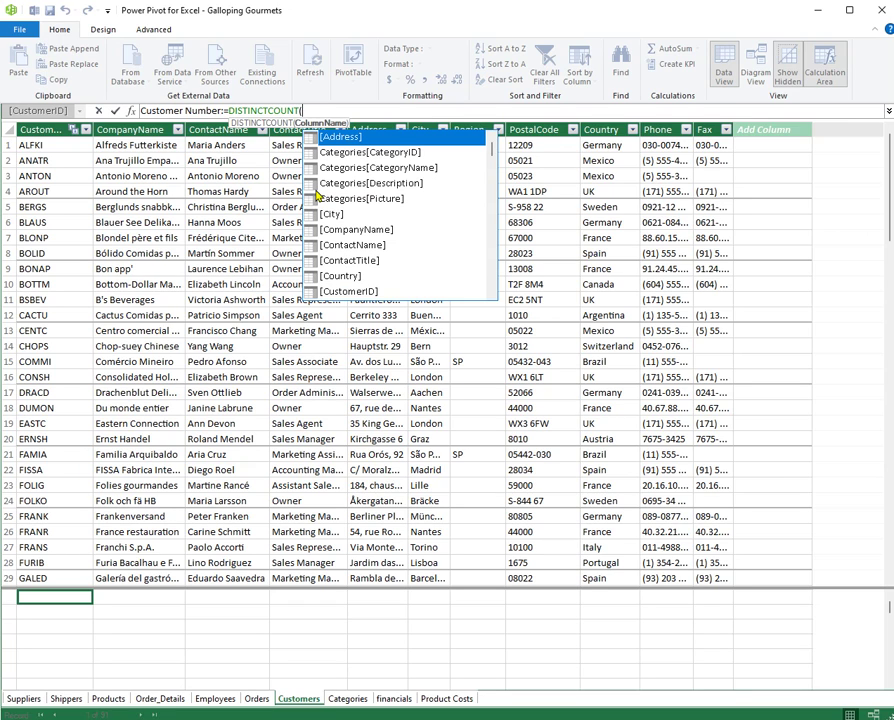
text([)
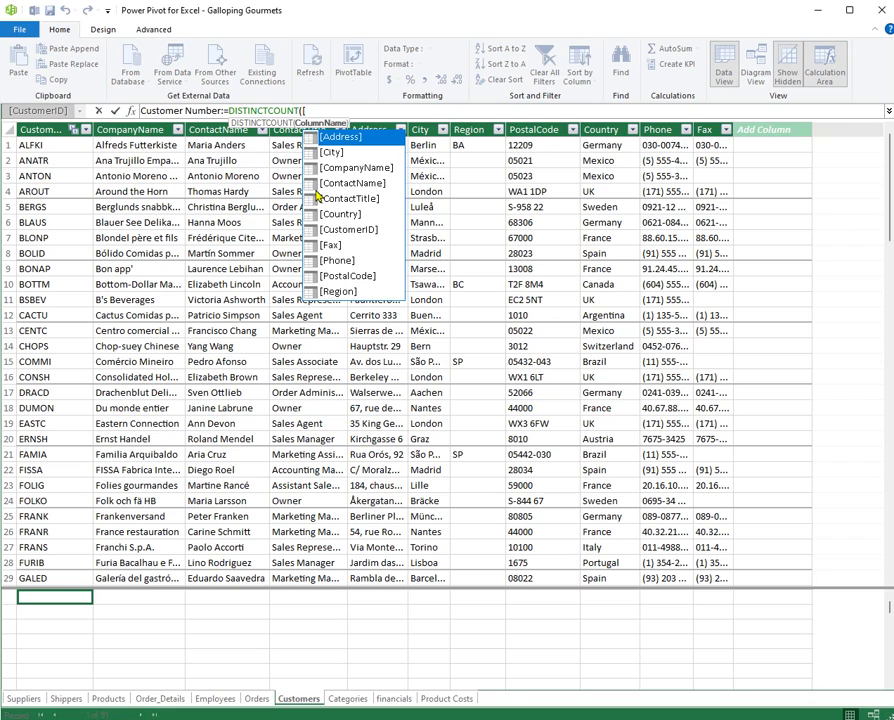
key(Down)
key(Down)
key(Down)
key(Down)
key(Down)
key(Down)
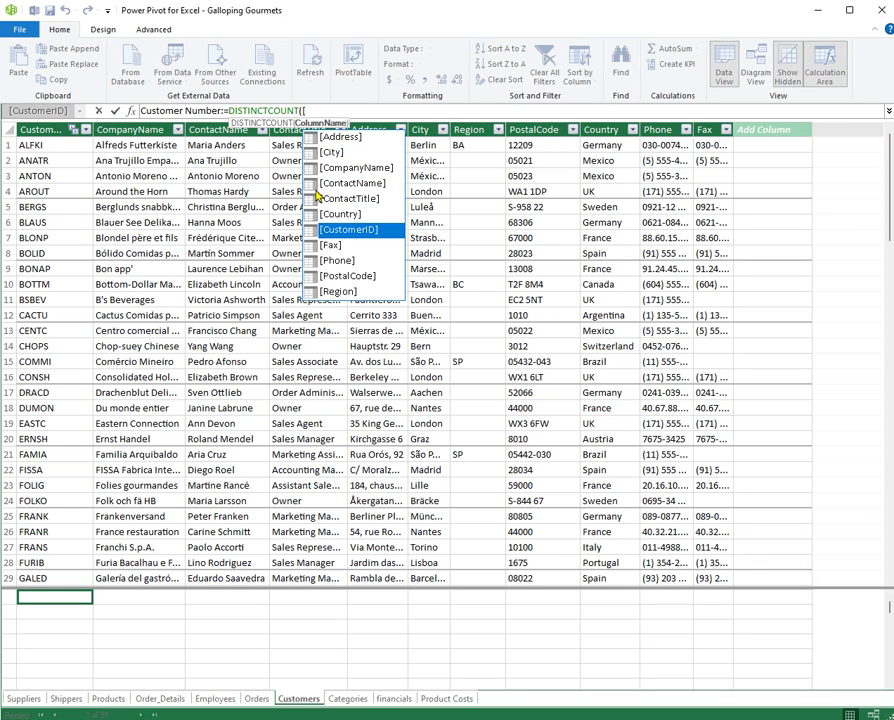
key(Tab)
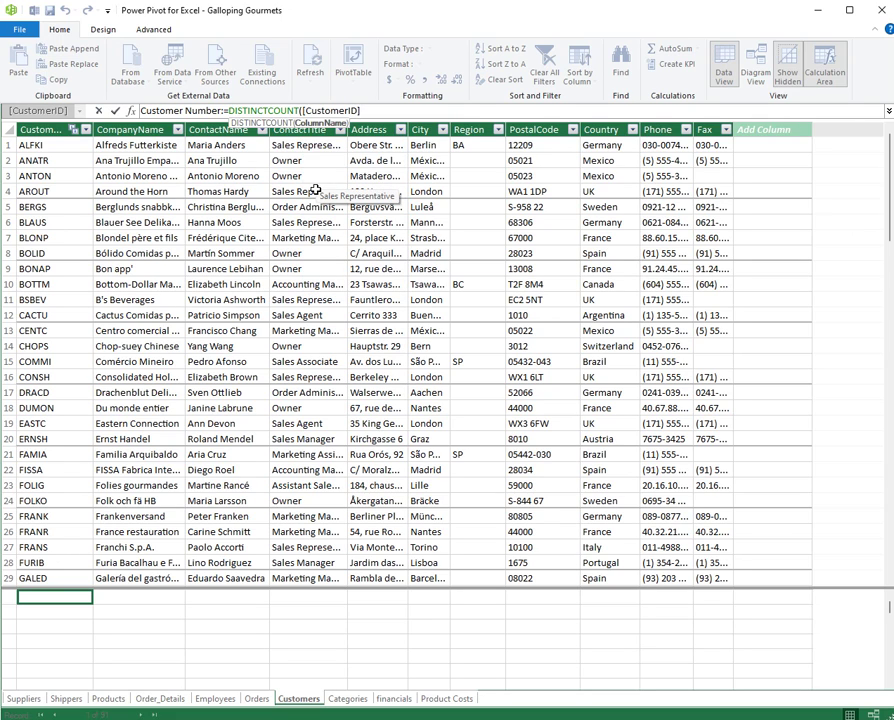
text())
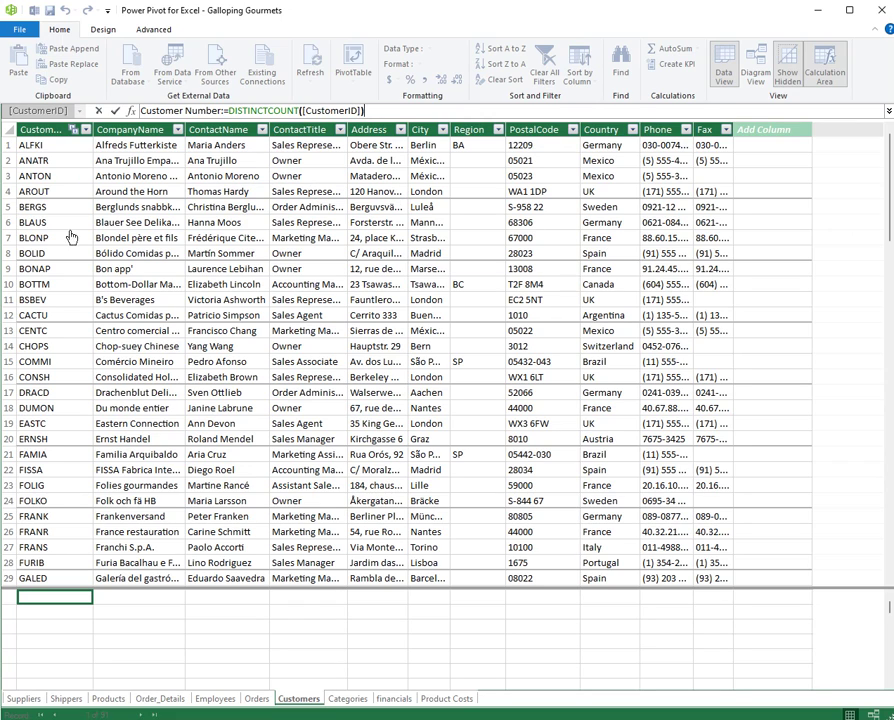
key(Return)
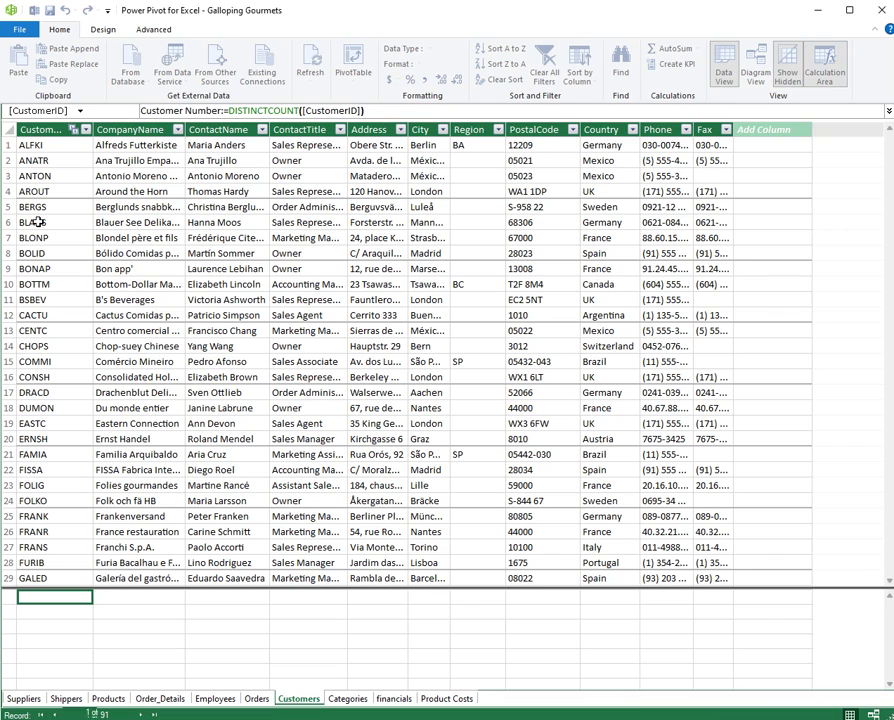
drag(93, 130, 181, 200)
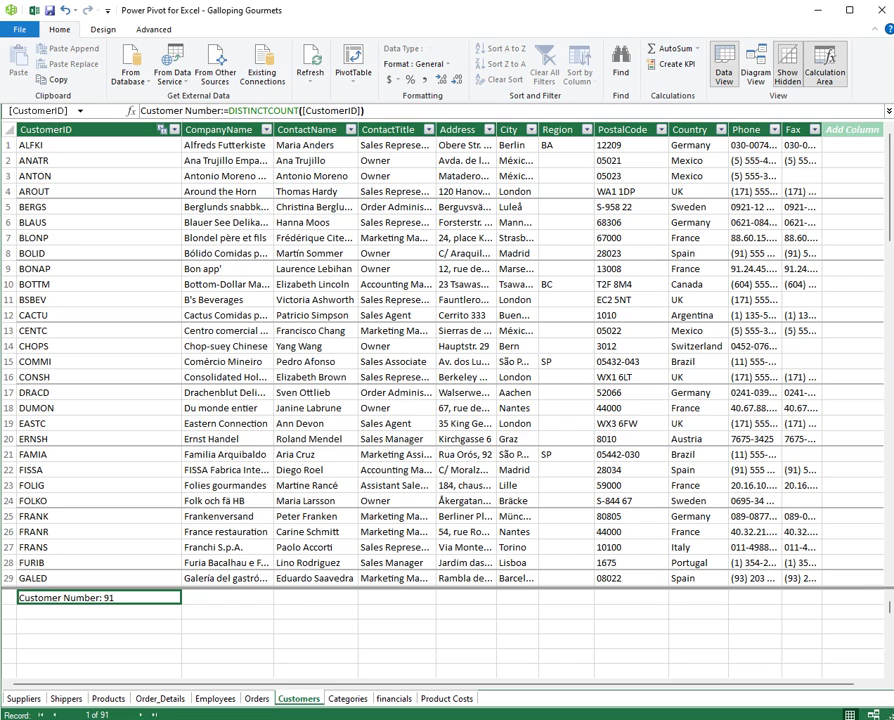
- Inspect the Customer Number measure in the model diagram and compare it with the Year and Month Num calculated columns in the financials table
click(755, 70)
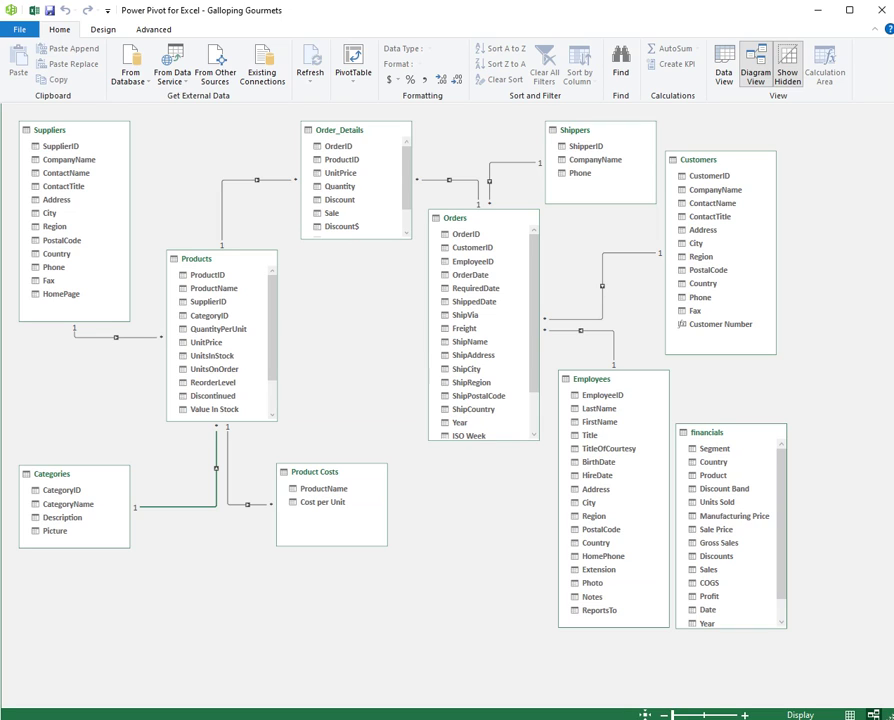
click(724, 62)
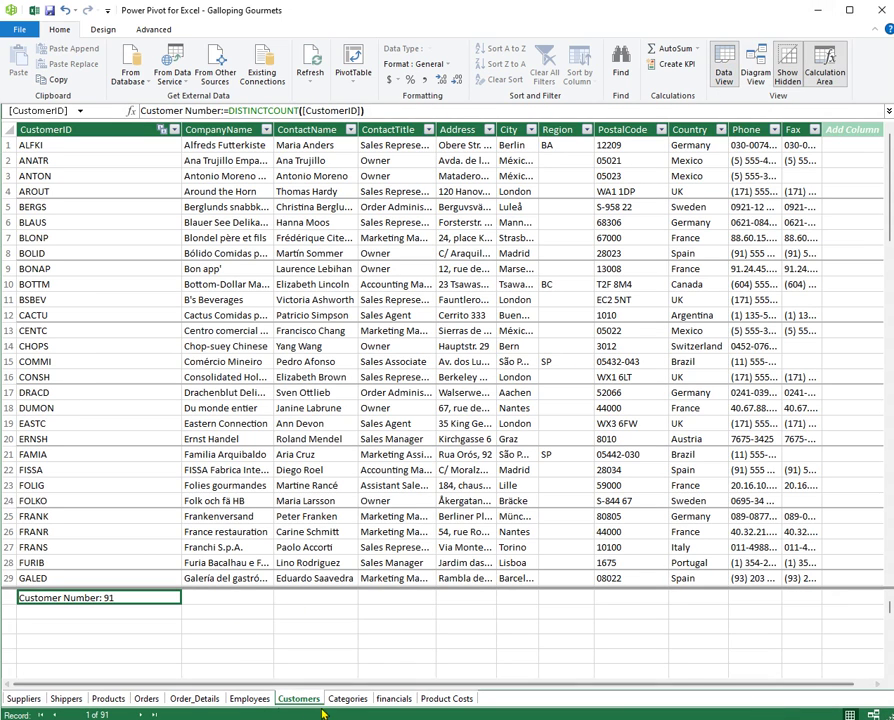
click(394, 698)
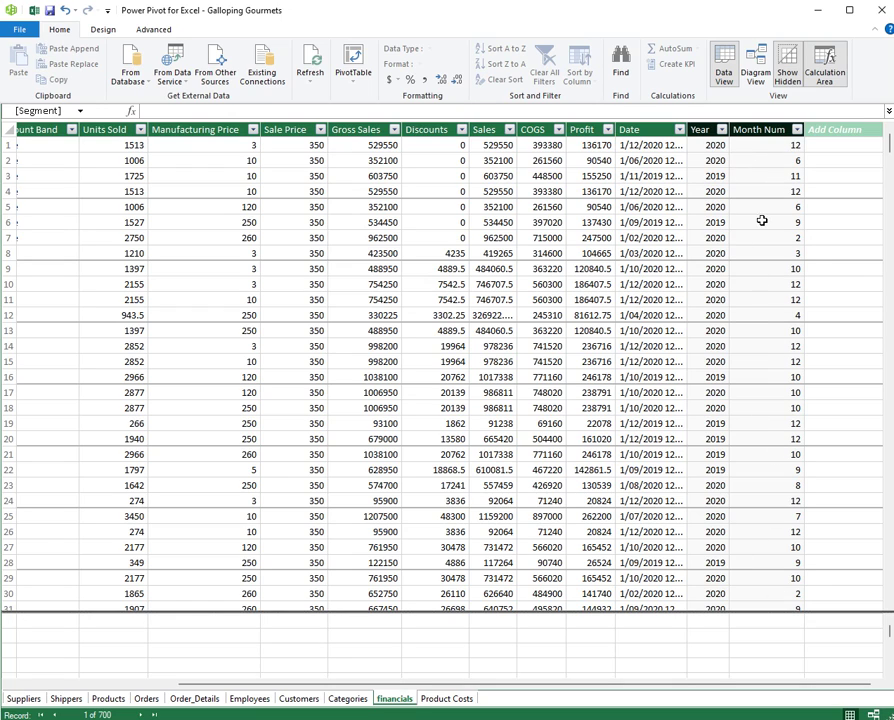
click(298, 699)
click(48, 598)
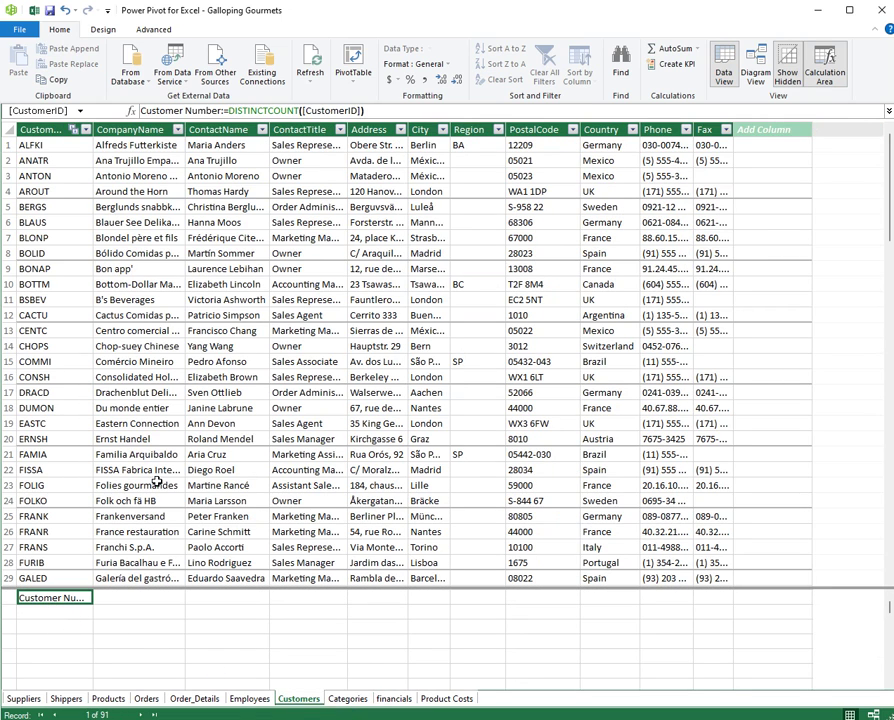
double_click(96, 130)
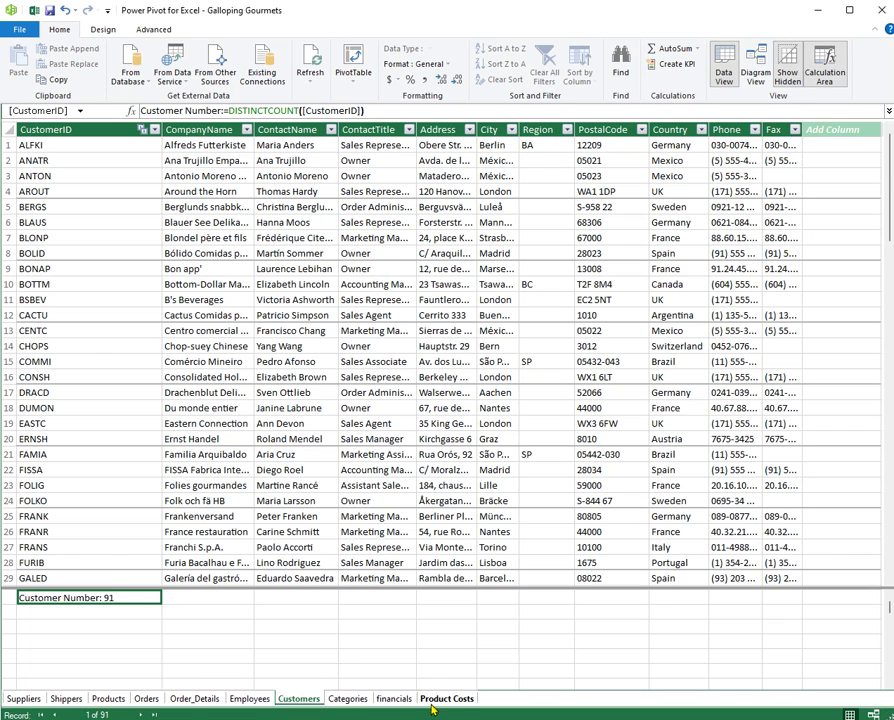
click(397, 699)
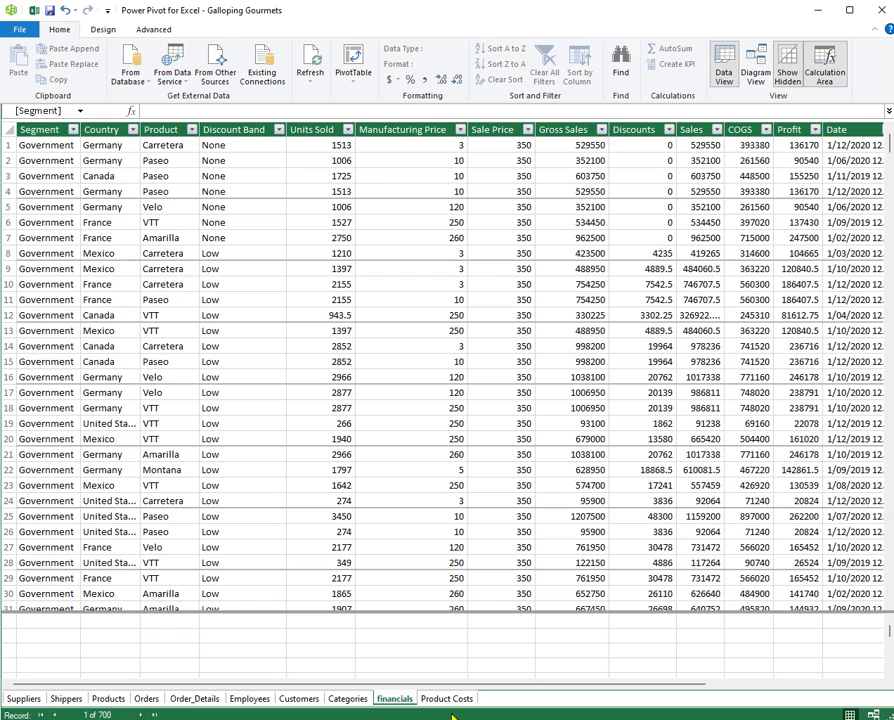
drag(638, 689, 762, 689)
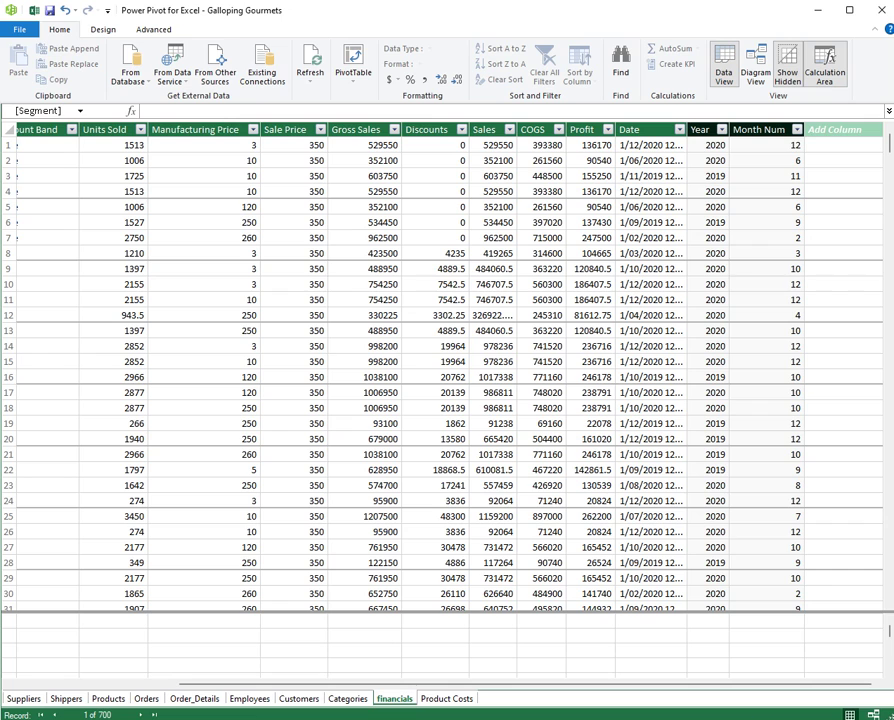
- Delete the Customer Number measure of the Customers table permanently from the model
click(303, 702)
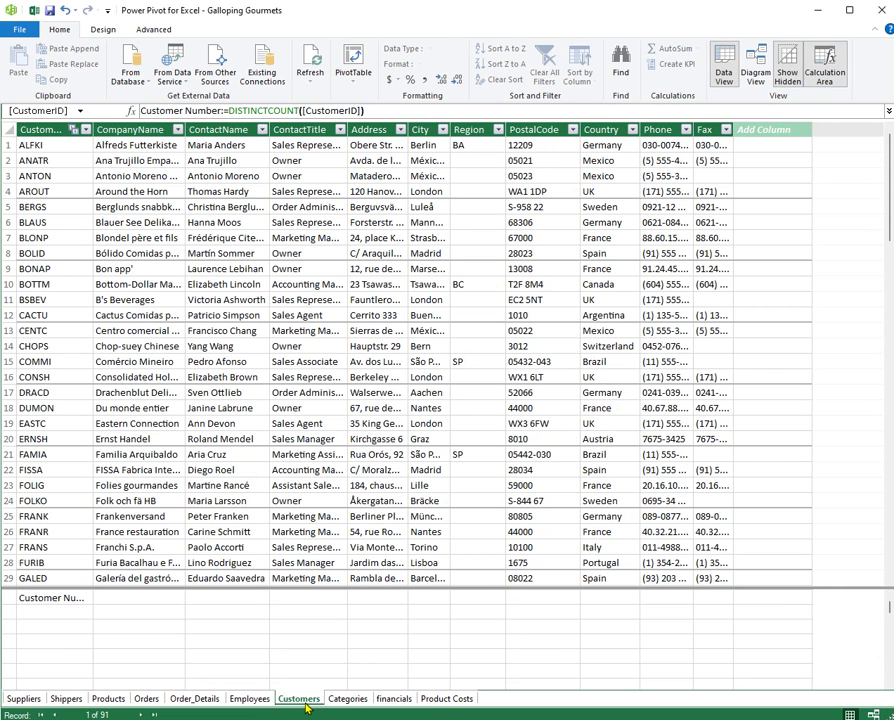
click(58, 600)
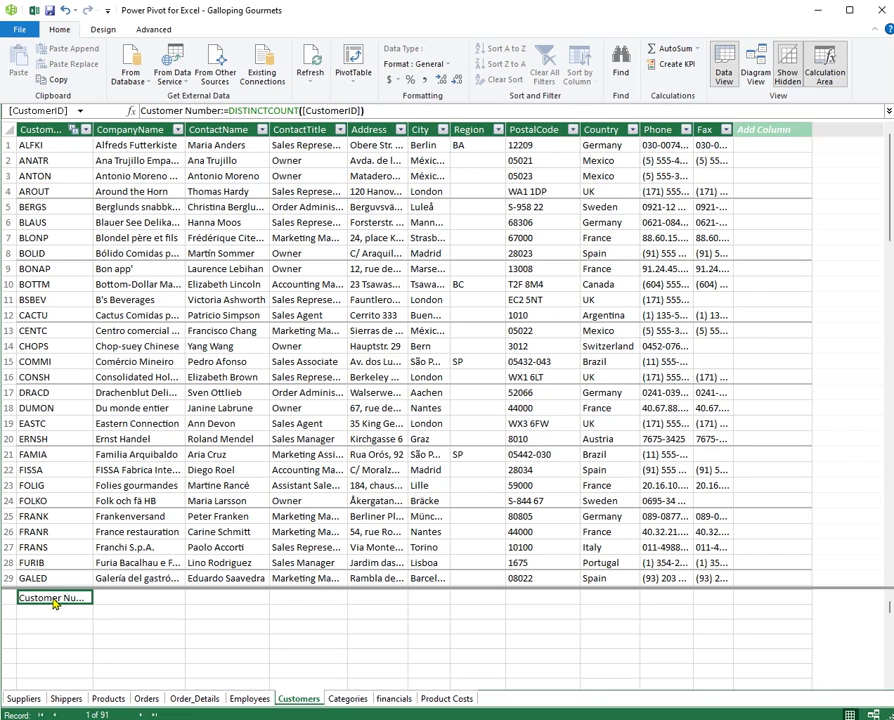
key(Delete)
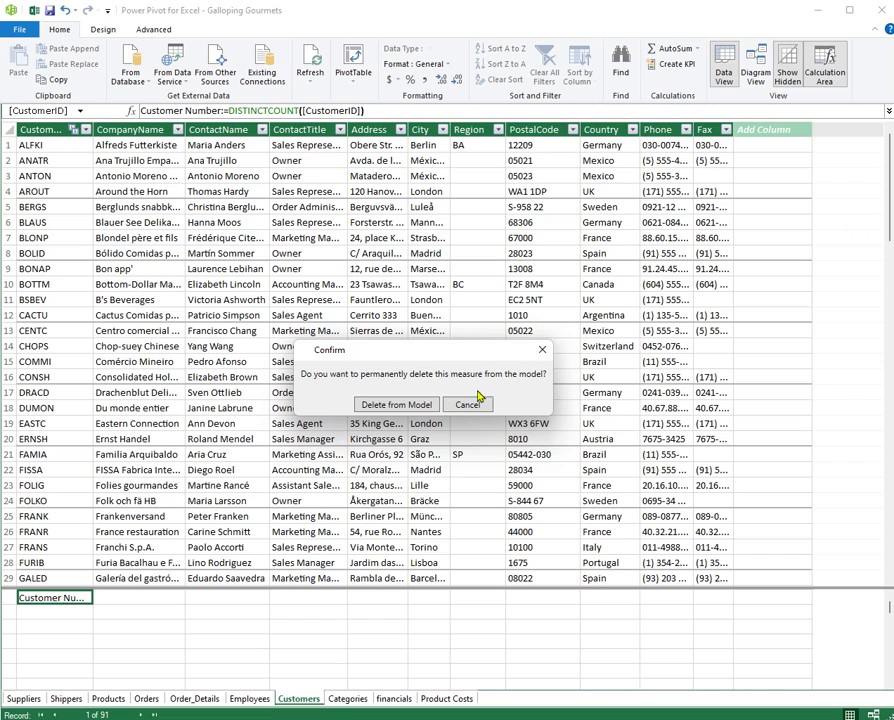
click(392, 407)
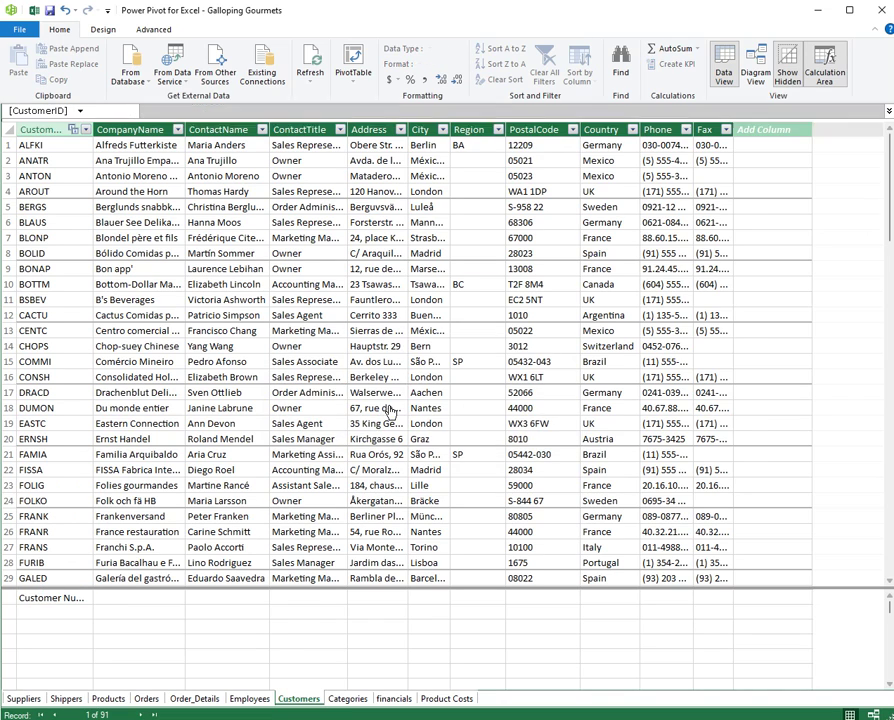